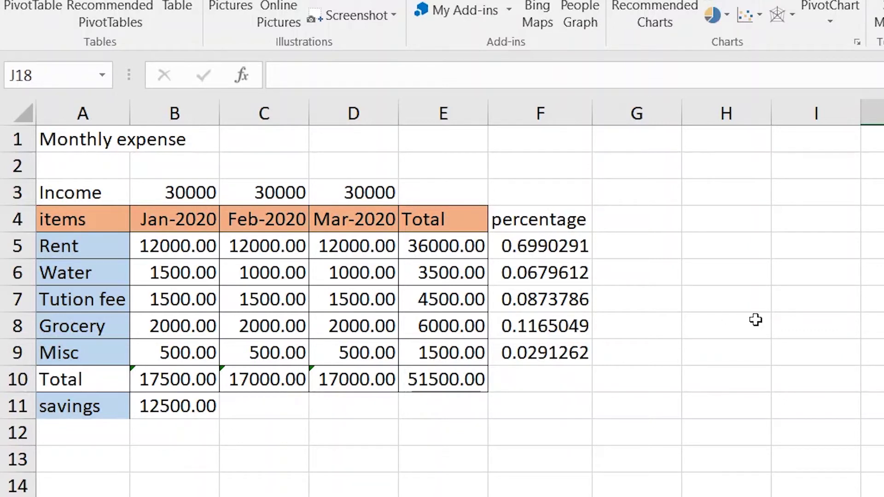
Step: Select the cells of column E from E1 downward, then the percentage cells in column F, clearing each selection
{"action": "left_click_drag", "start_coordinate": [448, 132], "coordinate": [443, 495]}
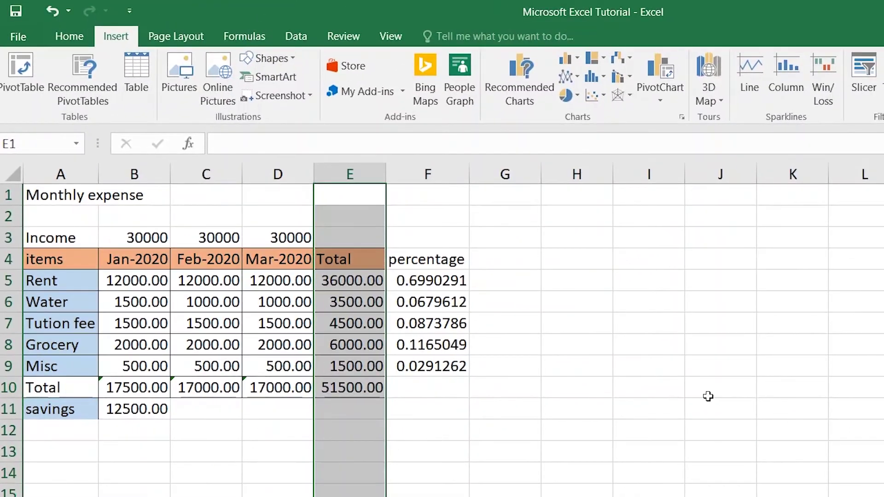
{"action": "left_click", "coordinate": [708, 395]}
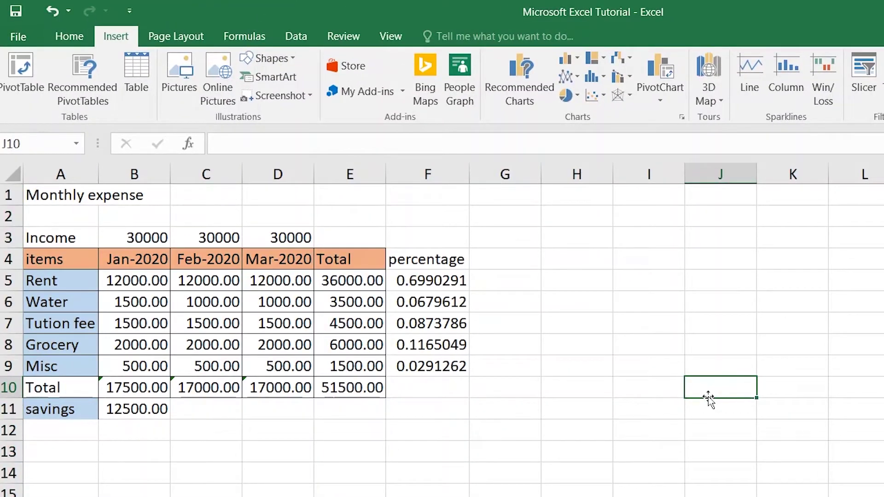
{"action": "left_click", "coordinate": [626, 290]}
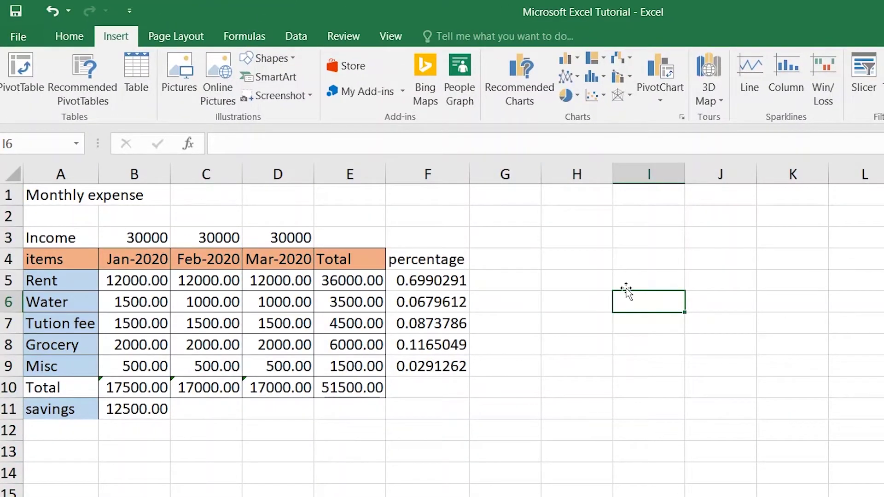
{"action": "left_click_drag", "start_coordinate": [405, 259], "coordinate": [431, 377]}
{"action": "left_click", "coordinate": [673, 494]}
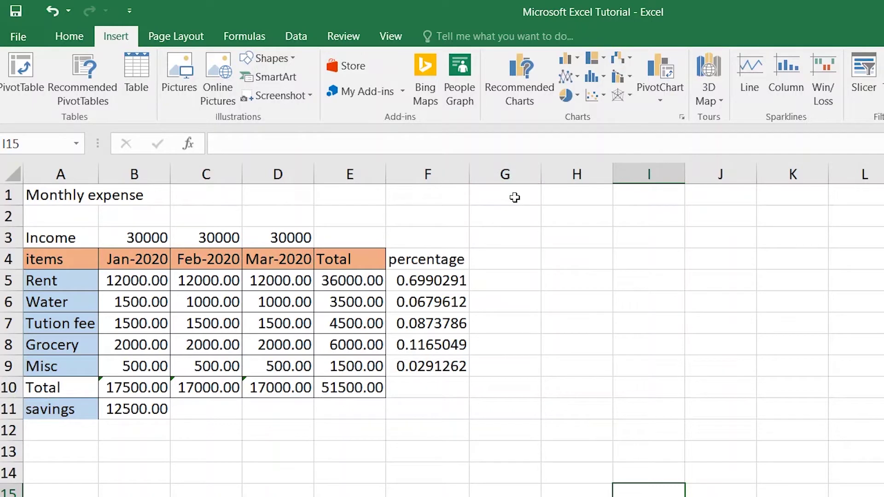
Step: Select a long run of cells down column G starting from G1, and clear the selection
{"action": "left_click_drag", "start_coordinate": [505, 194], "coordinate": [509, 496]}
{"action": "scroll", "coordinate": [620, 495], "scroll_direction": "up", "scroll_amount": 7}
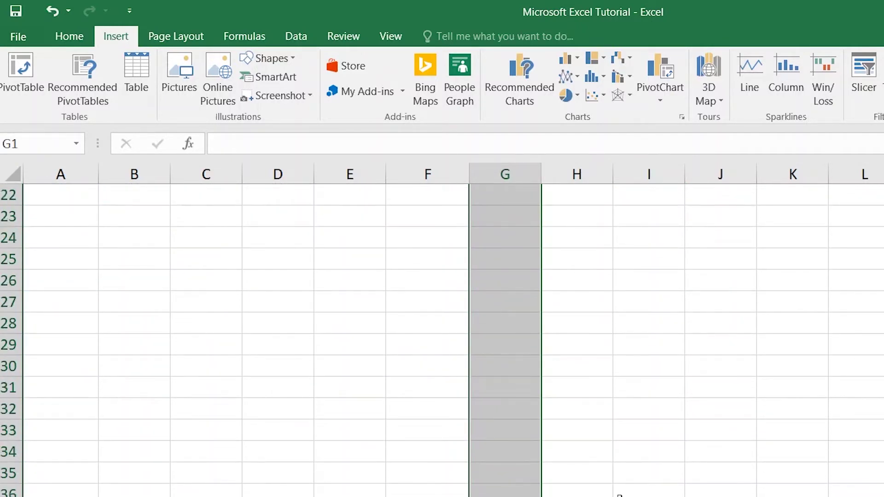
{"action": "scroll", "coordinate": [620, 495], "scroll_direction": "up", "scroll_amount": 7}
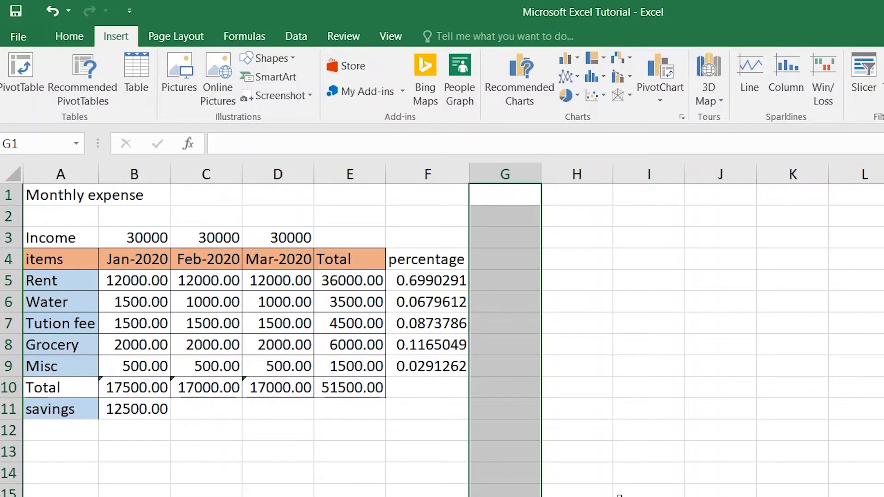
{"action": "left_click", "coordinate": [620, 495]}
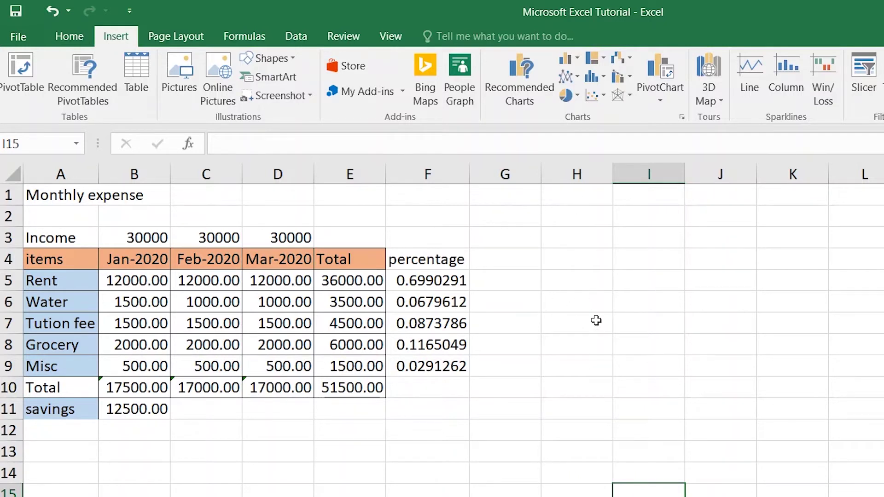
Step: Select the entire column G, then the entire Water row
{"action": "left_click", "coordinate": [510, 168]}
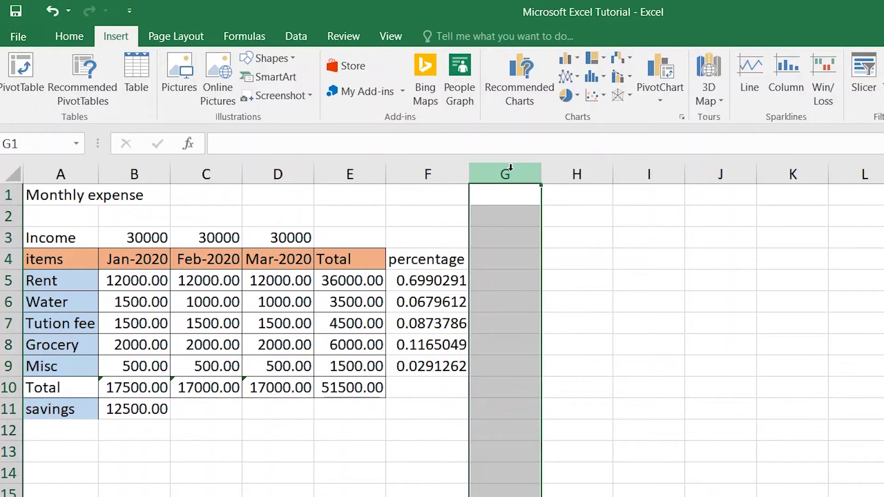
{"action": "scroll", "coordinate": [552, 337], "scroll_direction": "down", "scroll_amount": 20}
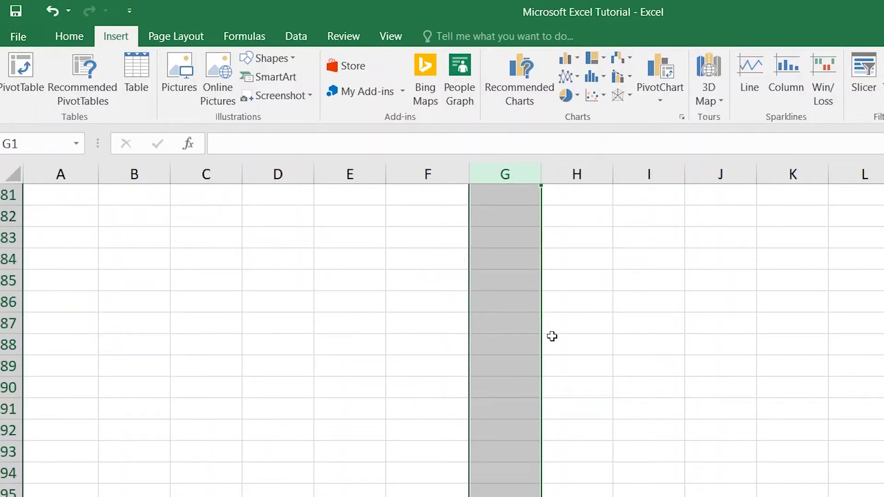
{"action": "scroll", "coordinate": [553, 336], "scroll_direction": "up", "scroll_amount": 20}
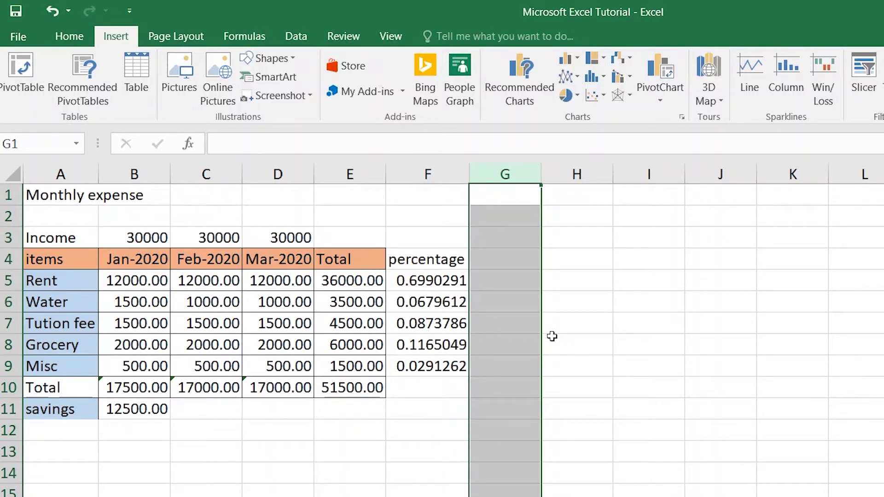
{"action": "left_click", "coordinate": [5, 303]}
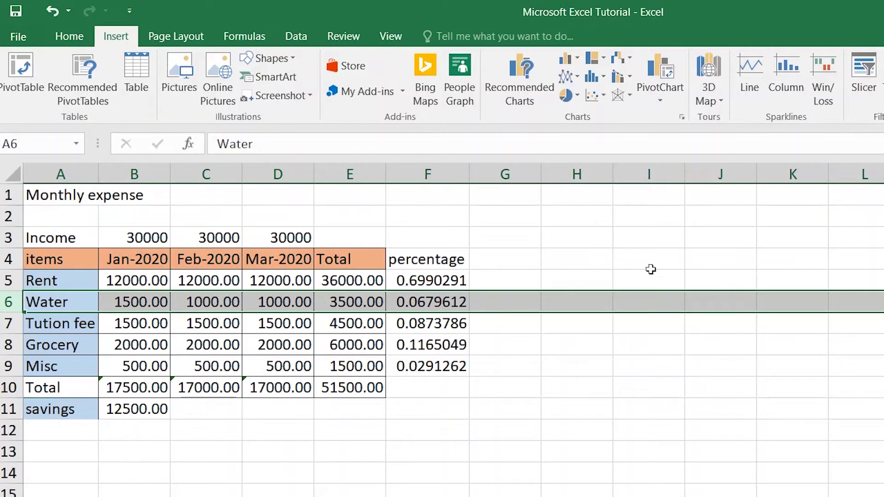
Step: Select cells G4 to I4, then the entire columns G through I
{"action": "left_click", "coordinate": [641, 223]}
{"action": "left_click_drag", "start_coordinate": [506, 173], "coordinate": [661, 200]}
{"action": "left_click", "coordinate": [570, 244]}
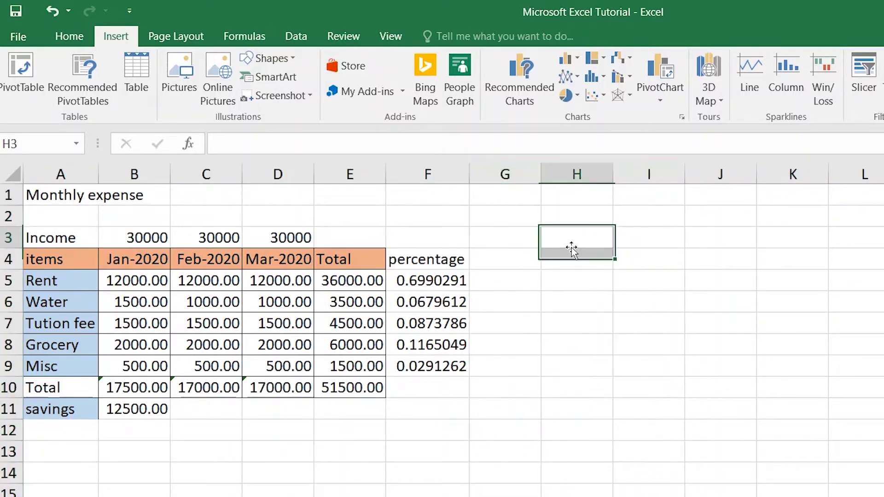
{"action": "left_click_drag", "start_coordinate": [504, 260], "coordinate": [653, 262]}
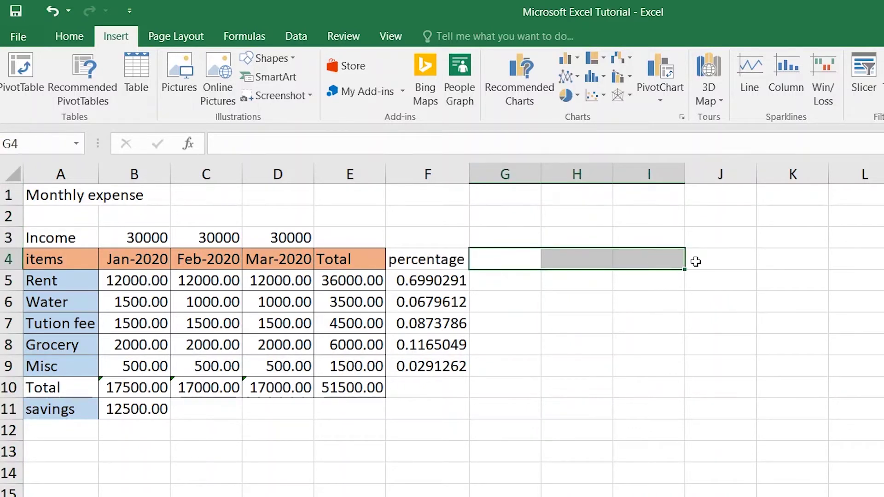
{"action": "left_click_drag", "start_coordinate": [507, 170], "coordinate": [666, 166]}
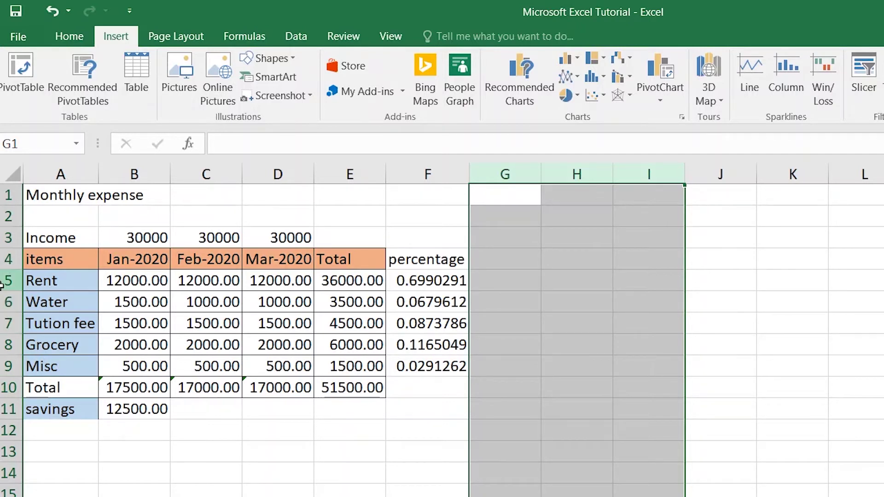
Step: Select the entire rows 5 through 10, then only cells H5 to H10, clearing each selection
{"action": "left_click_drag", "start_coordinate": [2, 281], "coordinate": [2, 397]}
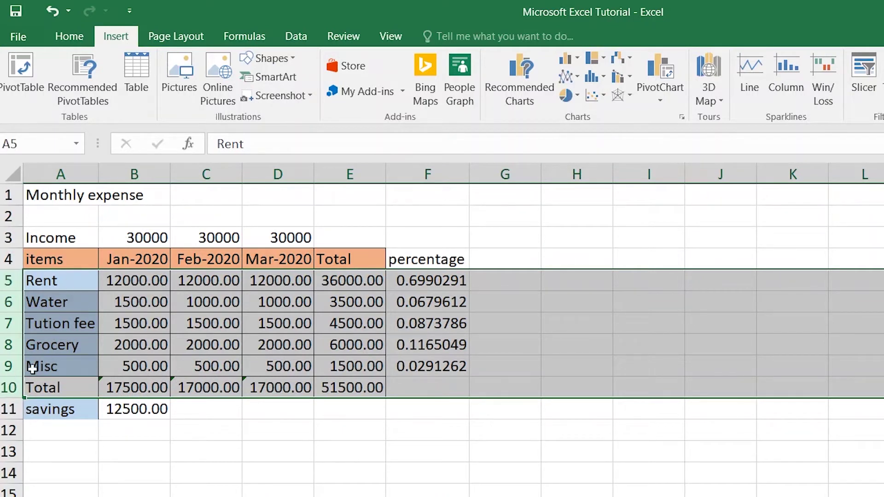
{"action": "left_click", "coordinate": [717, 306]}
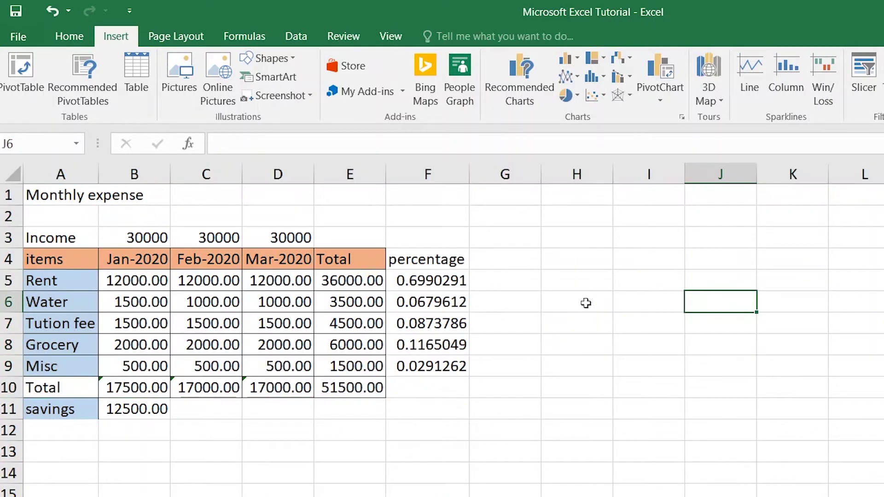
{"action": "left_click_drag", "start_coordinate": [575, 278], "coordinate": [574, 384]}
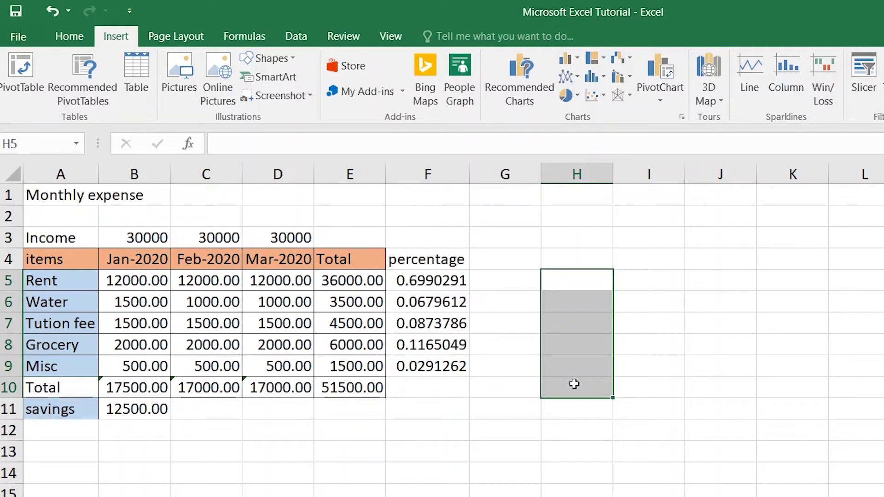
{"action": "left_click", "coordinate": [856, 495]}
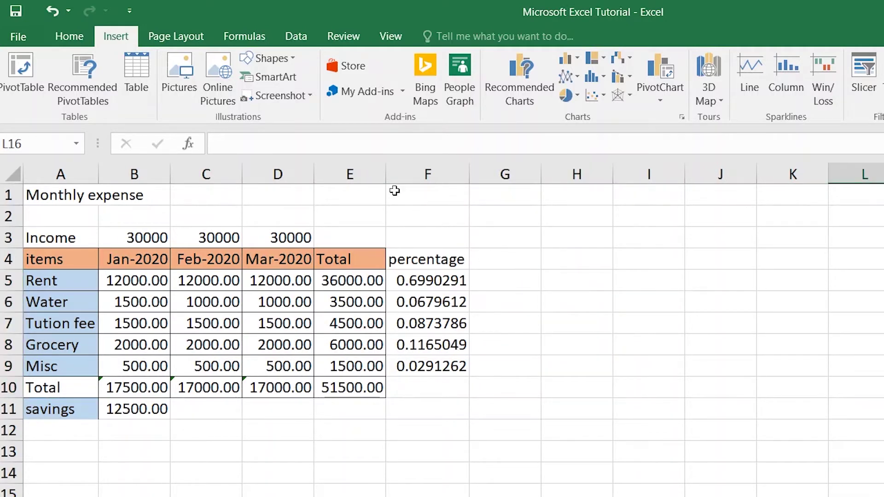
Step: Insert a blank column between the Mar-2020 and Total columns
{"action": "left_click", "coordinate": [353, 174]}
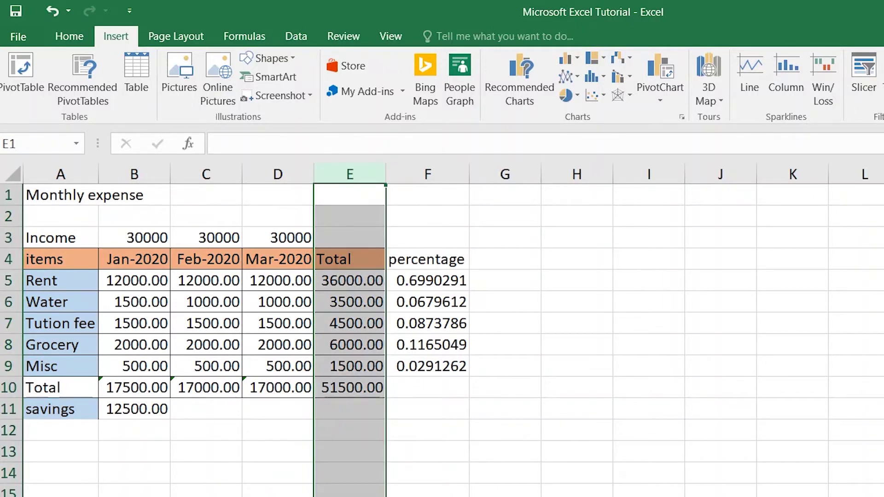
{"action": "right_click", "coordinate": [344, 171]}
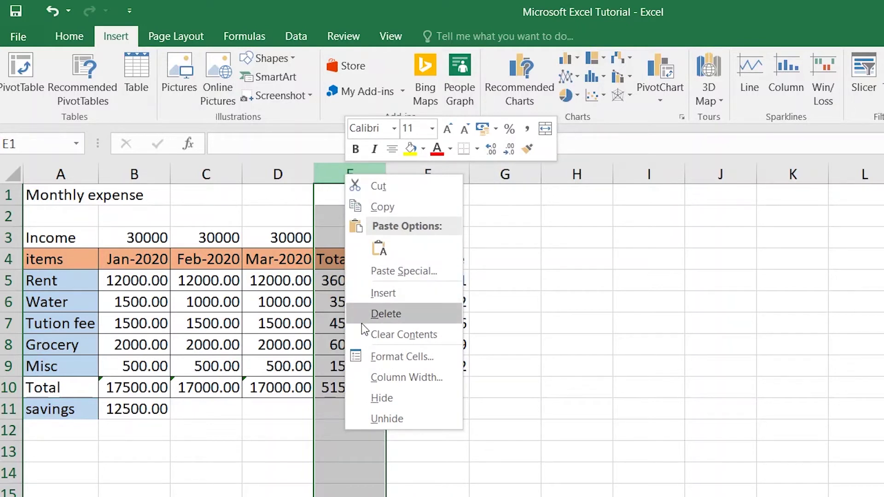
{"action": "left_click", "coordinate": [416, 297]}
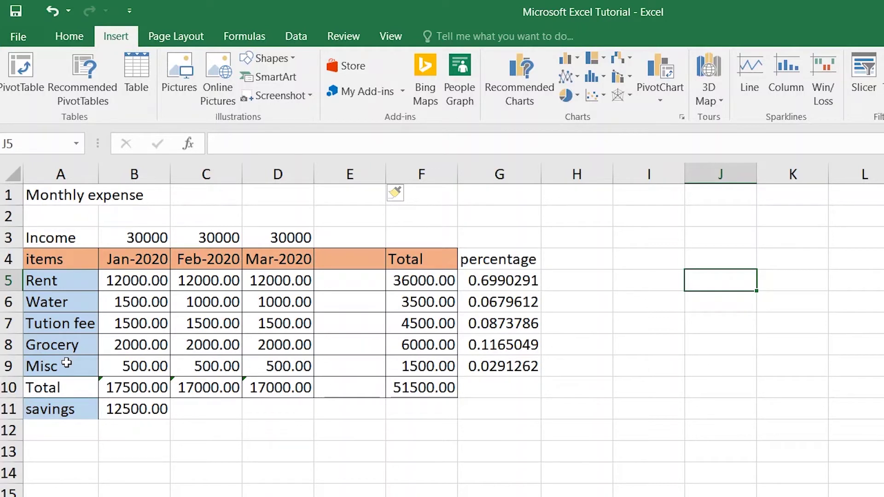
Step: Insert a blank row above the Grocery row
{"action": "left_click", "coordinate": [4, 343]}
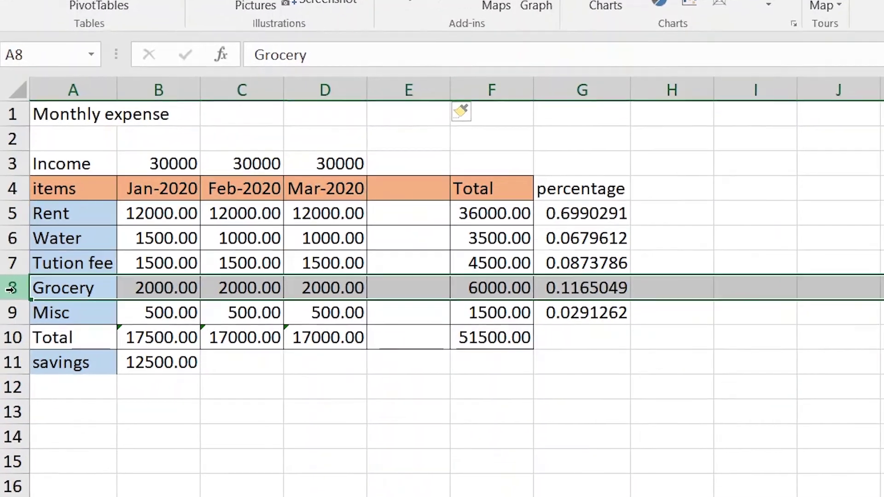
{"action": "right_click", "coordinate": [10, 349]}
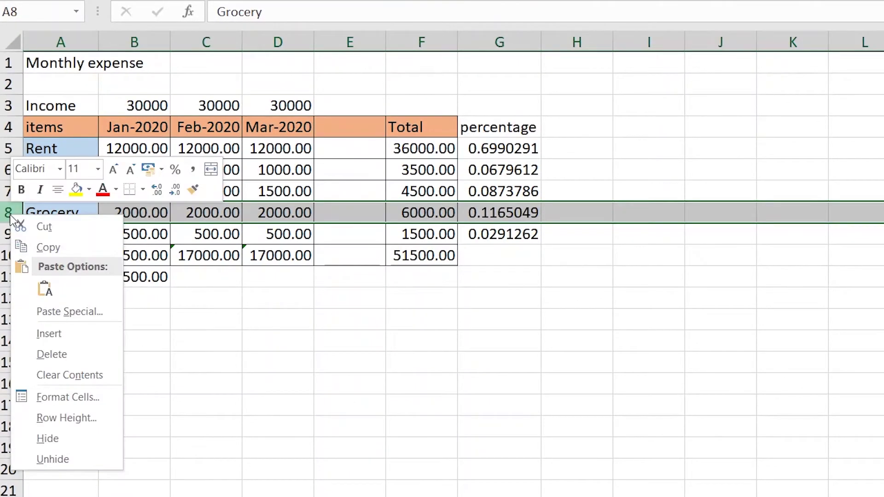
{"action": "left_click", "coordinate": [49, 338]}
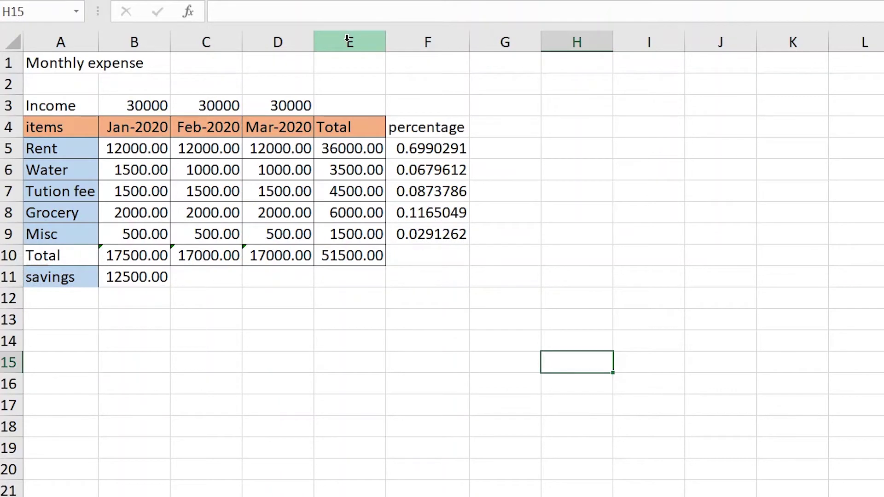
Step: Insert one blank column before the Total column in column E, and clear the selection
{"action": "left_click", "coordinate": [349, 40]}
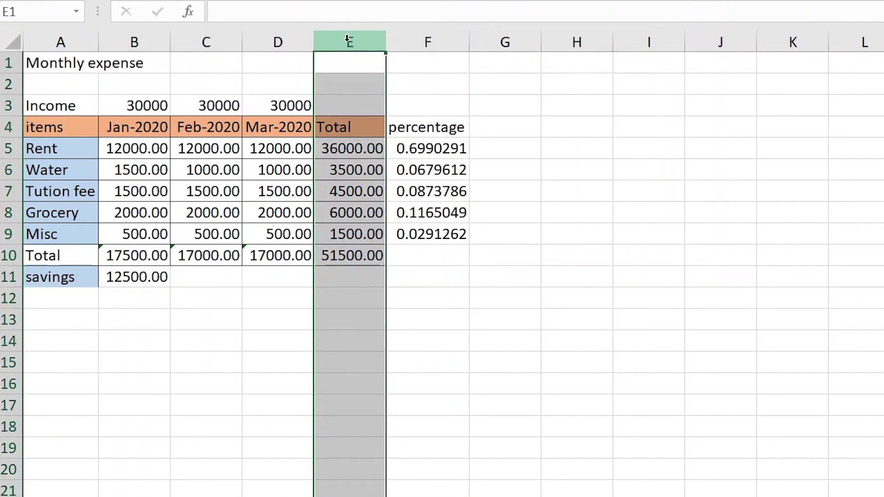
{"action": "right_click", "coordinate": [349, 41]}
{"action": "left_click", "coordinate": [371, 158]}
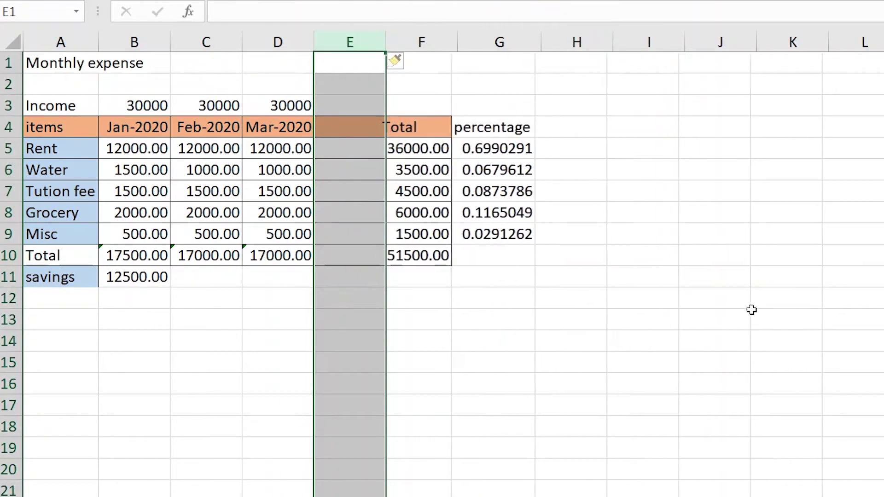
{"action": "left_click", "coordinate": [752, 310]}
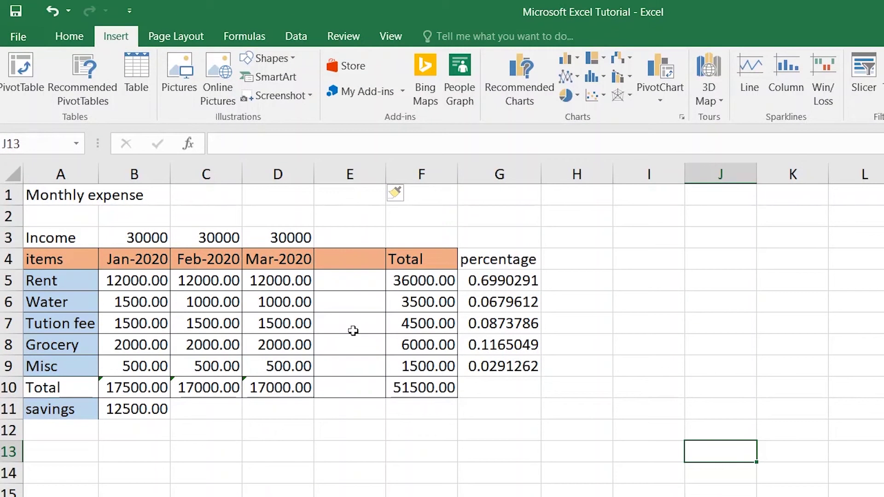
Step: Insert three more blank columns at column E, one at a time, and clear the selection
{"action": "left_click", "coordinate": [347, 173]}
{"action": "right_click", "coordinate": [348, 172]}
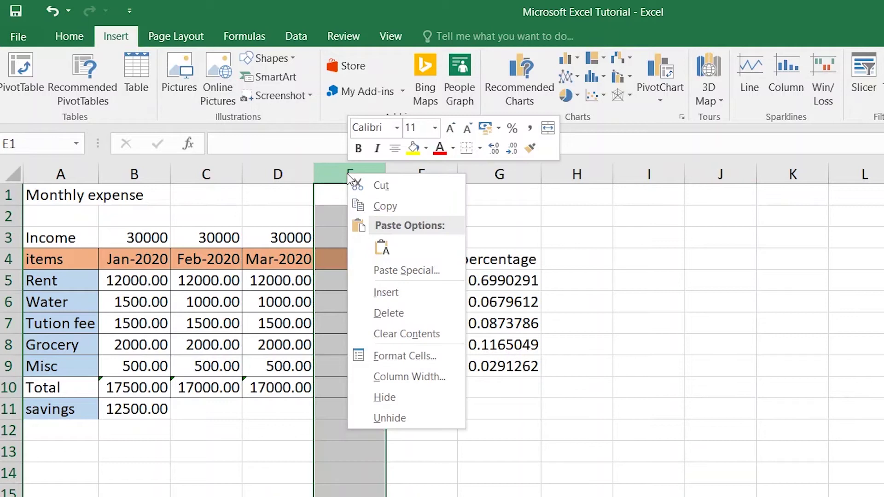
{"action": "left_click", "coordinate": [396, 296]}
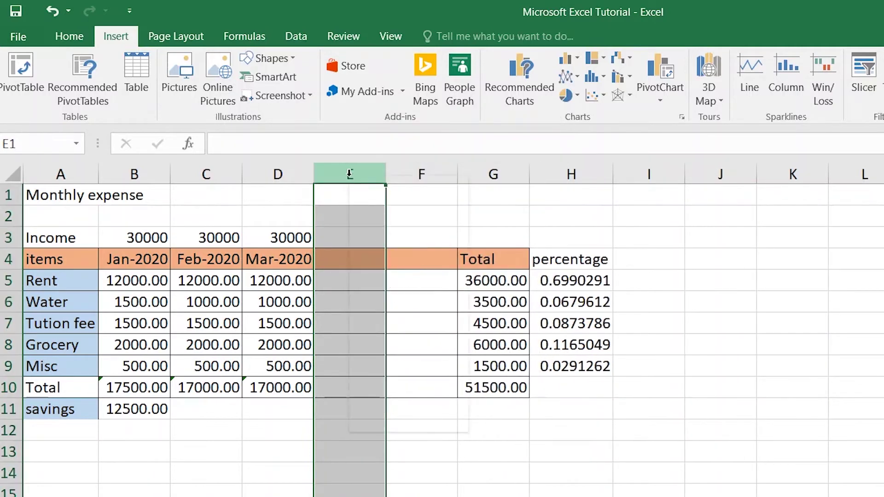
{"action": "right_click", "coordinate": [351, 180]}
{"action": "left_click", "coordinate": [382, 294]}
{"action": "right_click", "coordinate": [351, 179]}
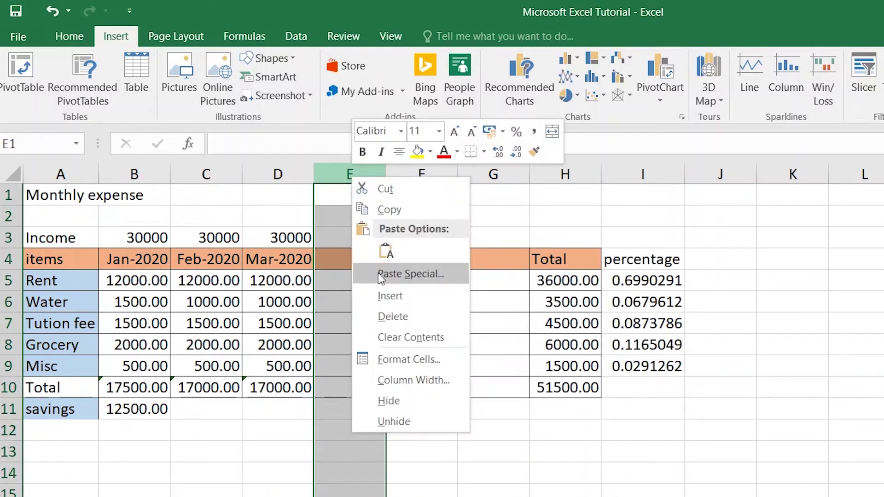
{"action": "left_click", "coordinate": [382, 294]}
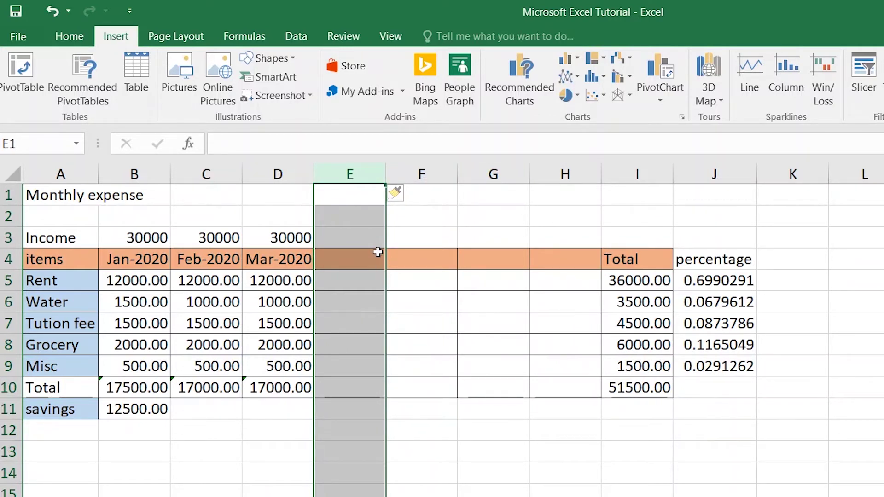
{"action": "left_click", "coordinate": [583, 456]}
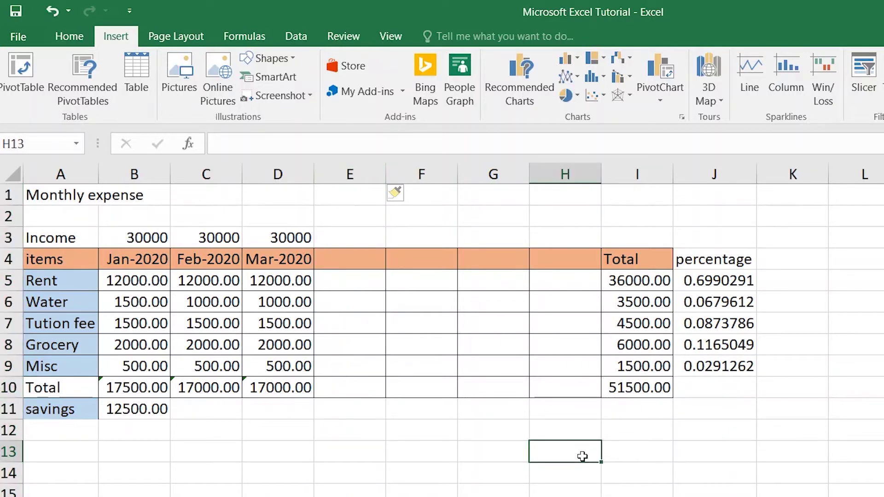
Step: Undo all four blank column insertions before the Total column
{"action": "key", "text": "ctrl+z"}
{"action": "key", "text": "ctrl+z"}
{"action": "key", "text": "ctrl+z"}
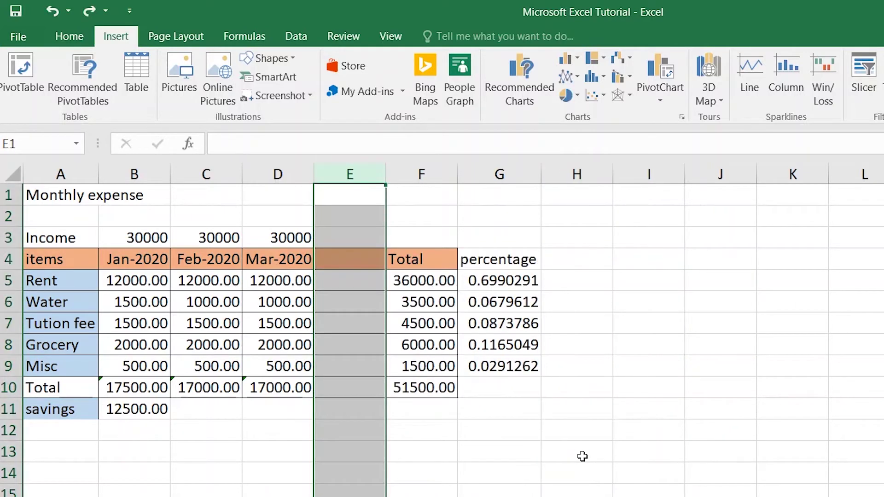
{"action": "key", "text": "ctrl+z"}
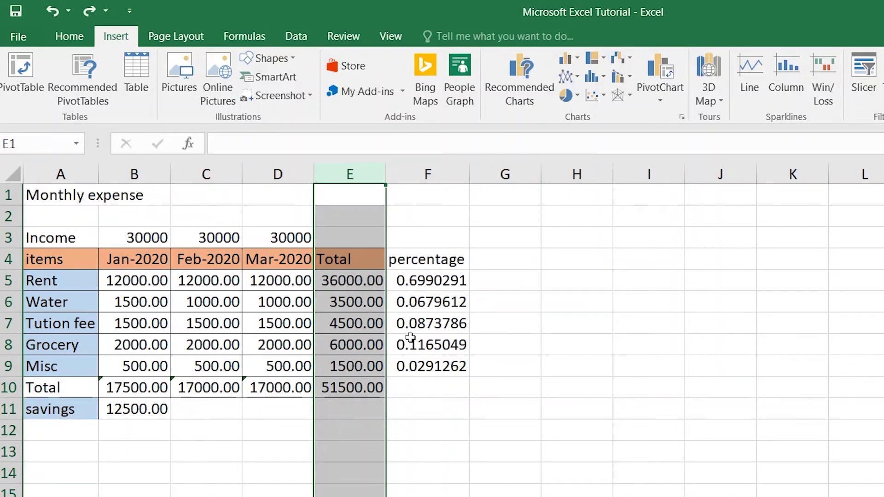
Step: Insert four blank columns at once before the Total column, in columns E to H, and clear the selection
{"action": "left_click_drag", "start_coordinate": [355, 169], "coordinate": [602, 180]}
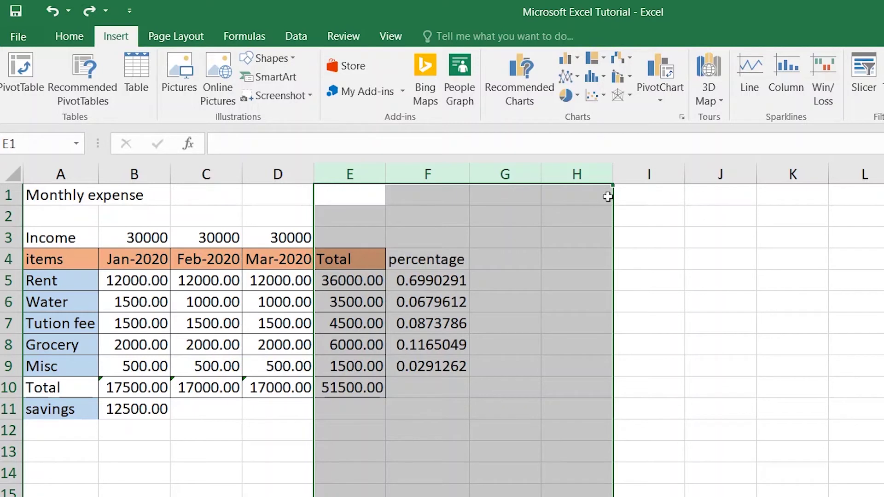
{"action": "right_click", "coordinate": [571, 173]}
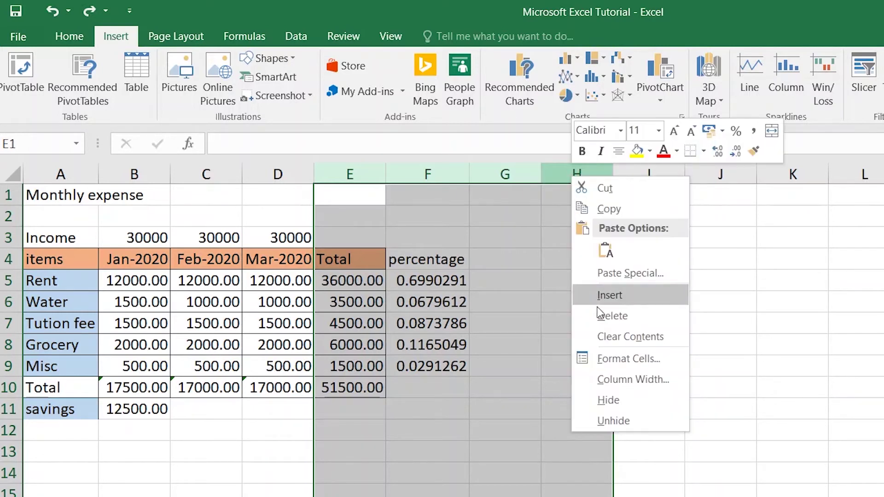
{"action": "left_click", "coordinate": [607, 298]}
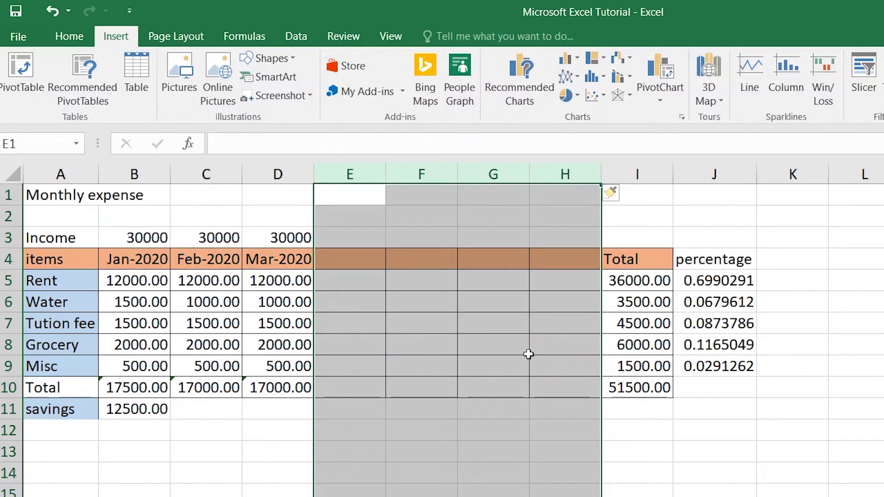
{"action": "left_click", "coordinate": [801, 447]}
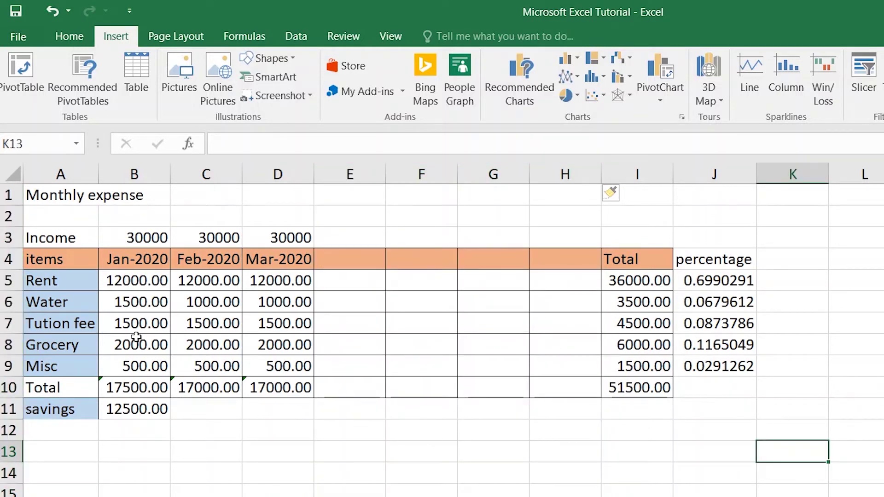
Step: Insert four blank rows at once above the Water row, in rows 6 to 9
{"action": "left_click_drag", "start_coordinate": [8, 303], "coordinate": [9, 347]}
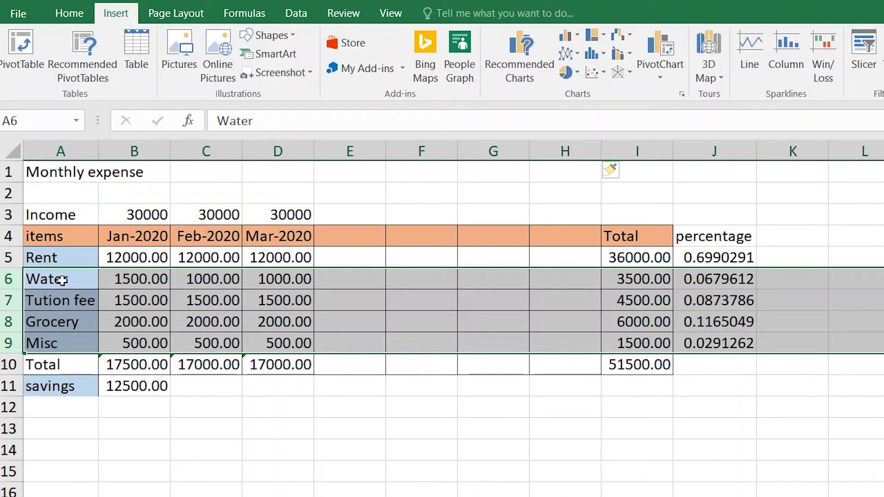
{"action": "right_click", "coordinate": [10, 279]}
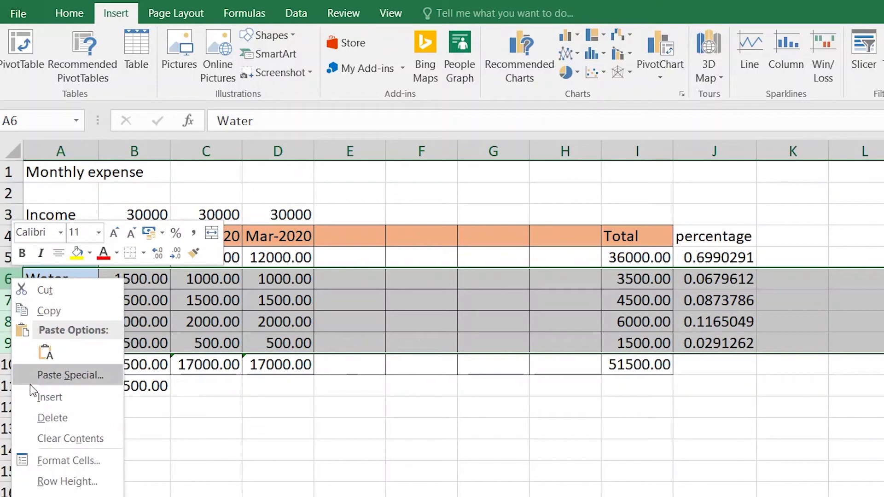
{"action": "left_click", "coordinate": [50, 397]}
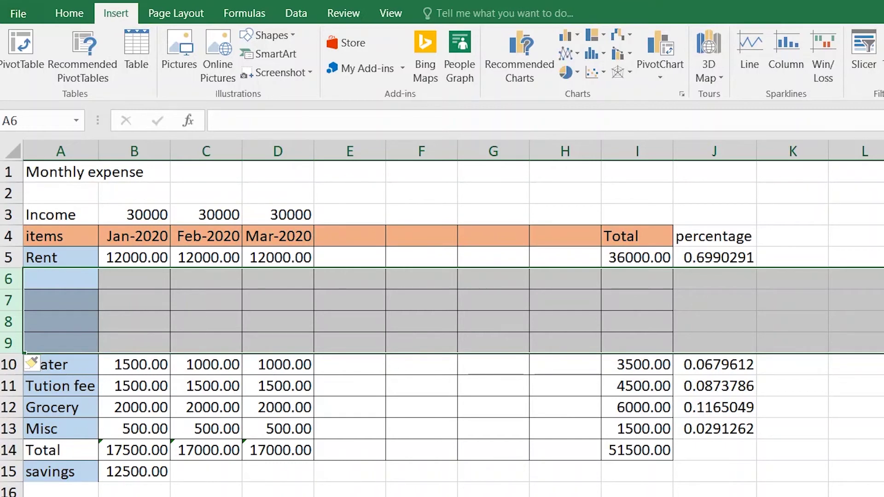
Step: Undo the insertions of the four blank rows and the four blank columns, and clear the selection
{"action": "key", "text": "ctrl+z"}
{"action": "key", "text": "ctrl+z"}
{"action": "key", "text": "ctrl+z"}
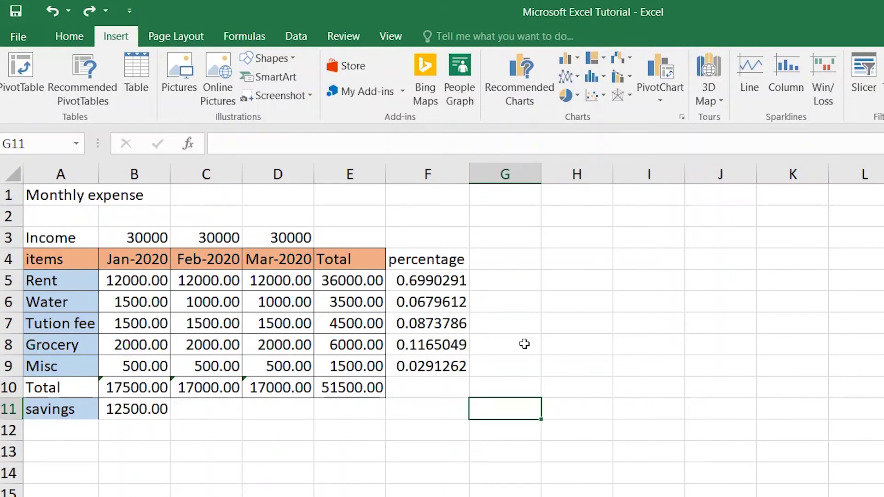
{"action": "left_click", "coordinate": [638, 413]}
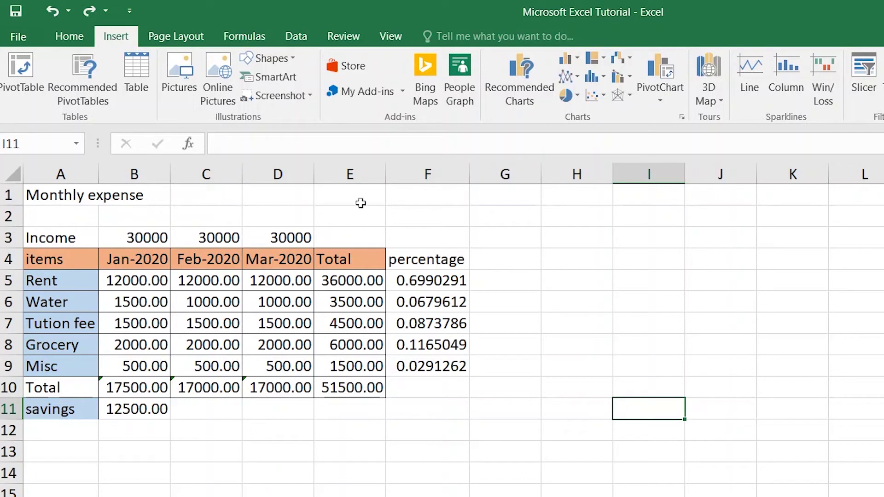
Step: Insert three blank columns before the Total column in column E, one at a time, and clear the selection
{"action": "left_click", "coordinate": [356, 173]}
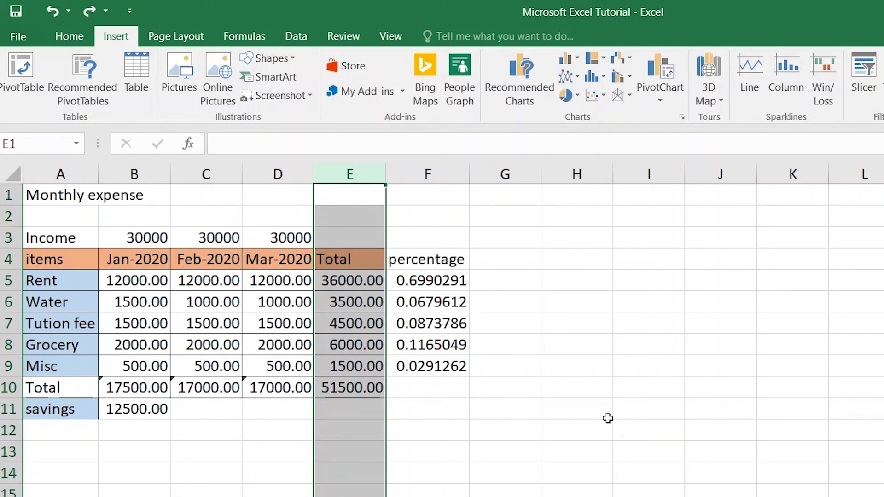
{"action": "key", "text": "ctrl+plus"}
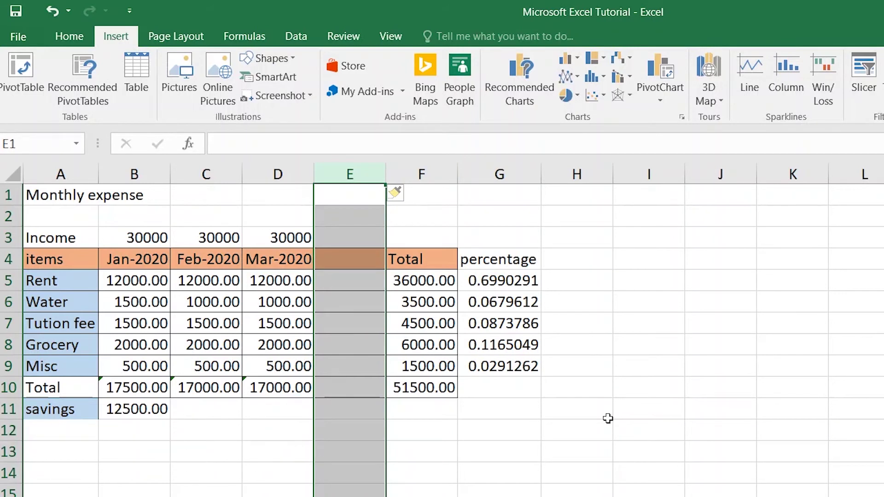
{"action": "key", "text": "ctrl+plus"}
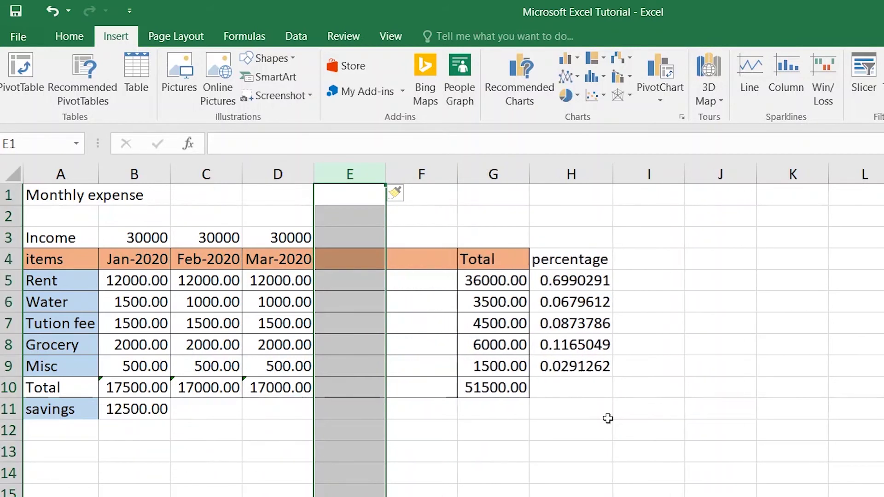
{"action": "key", "text": "ctrl+plus"}
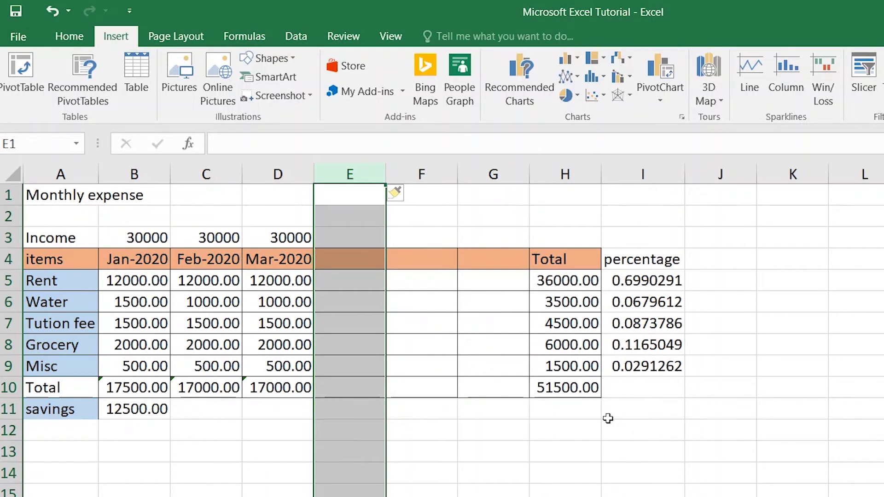
{"action": "left_click", "coordinate": [695, 456]}
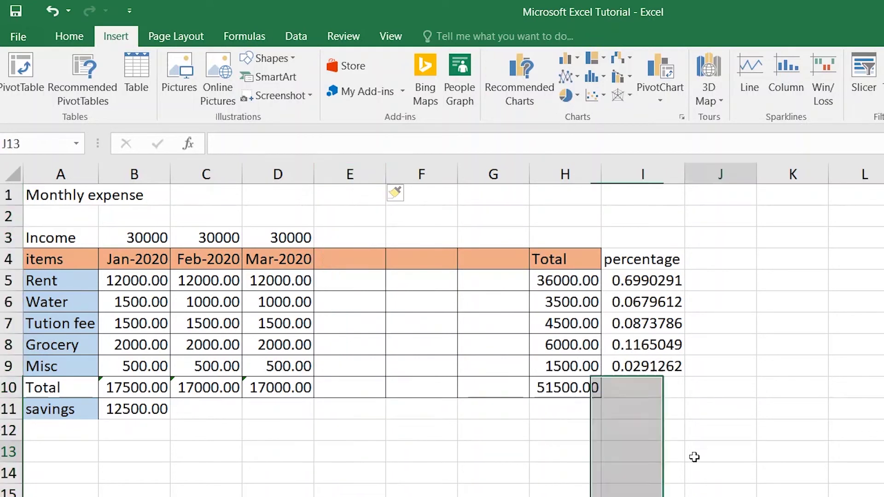
Step: Insert three more blank columns at once by selecting the blank columns E to G
{"action": "left_click", "coordinate": [352, 173]}
{"action": "left_click_drag", "start_coordinate": [346, 174], "coordinate": [493, 174]}
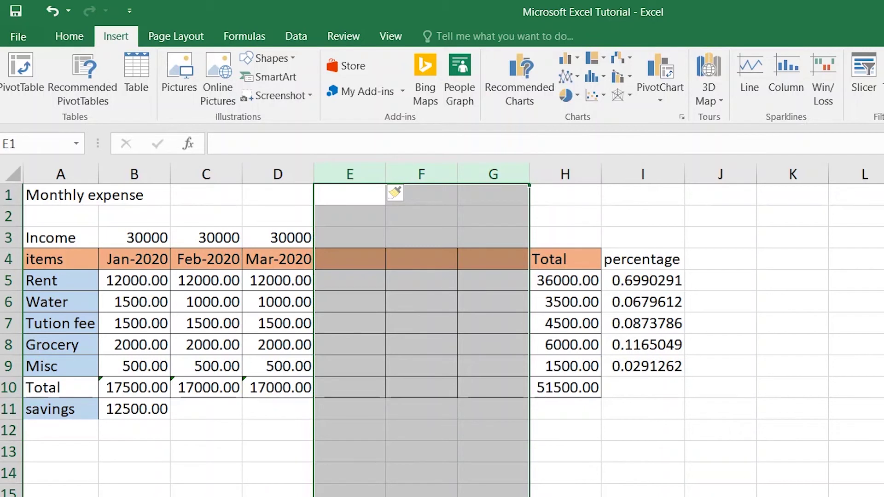
{"action": "key", "text": "ctrl+plus"}
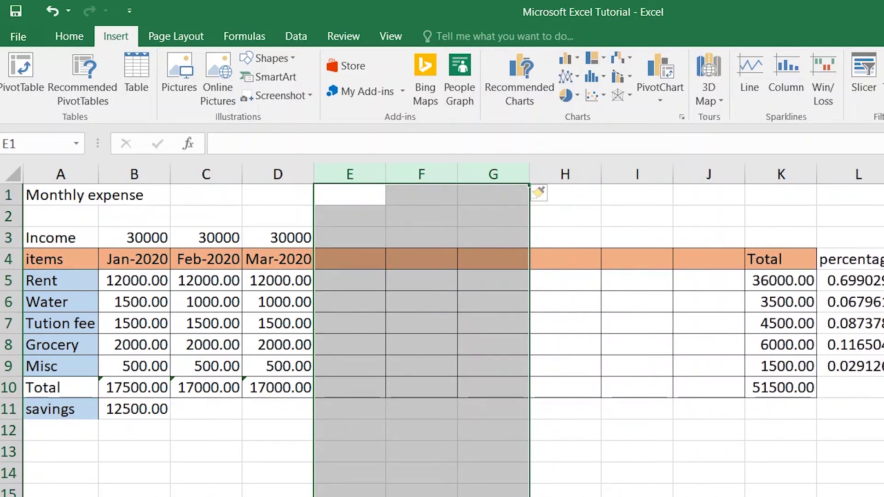
Step: Undo the last three column insertions, keeping a single blank column before Total
{"action": "key", "text": "ctrl+z"}
{"action": "key", "text": "ctrl+z"}
{"action": "key", "text": "ctrl+z"}
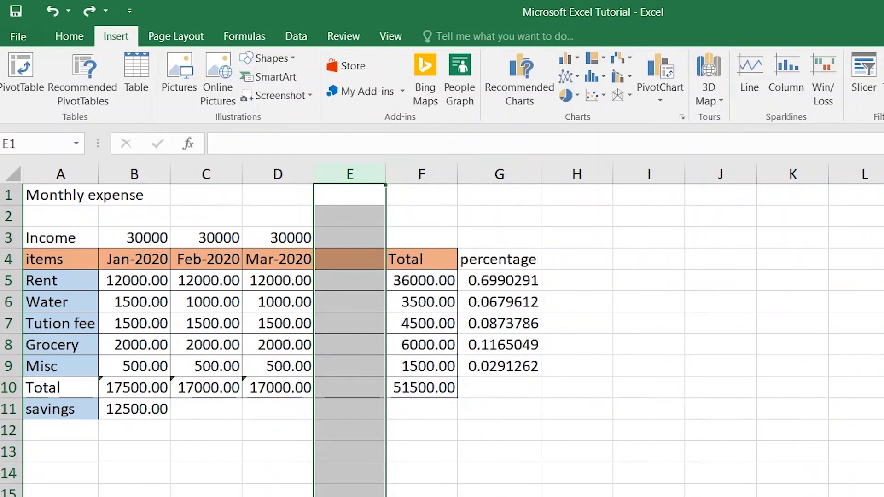
Step: Insert two blank rows above the Tution fee row one at a time, plus two more at once from rows 7 and 8
{"action": "left_click", "coordinate": [4, 319]}
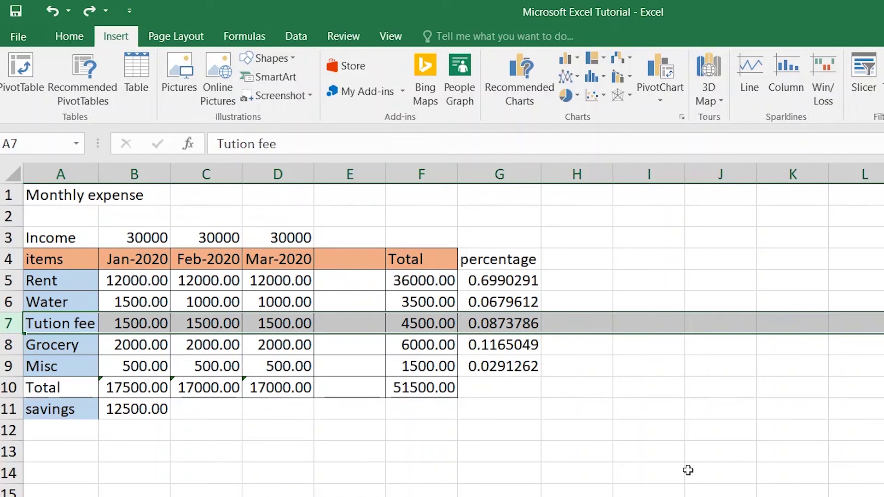
{"action": "key", "text": "ctrl+shift+plus"}
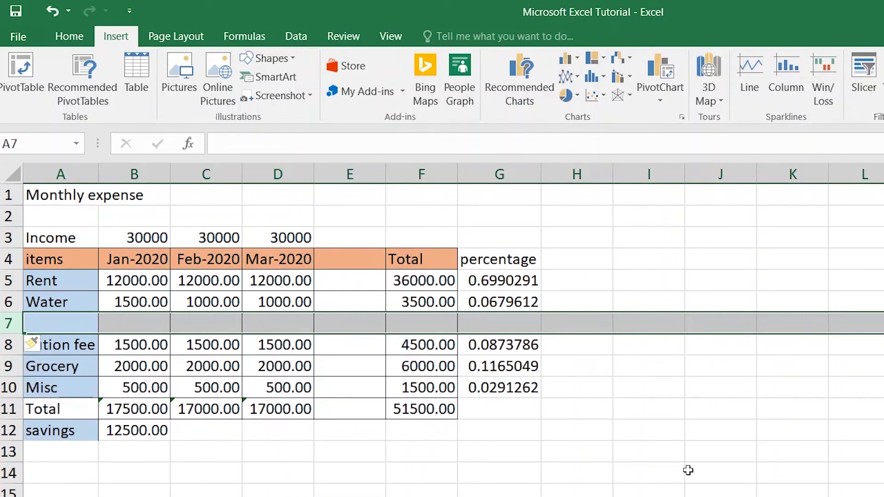
{"action": "key", "text": "ctrl+shift+plus"}
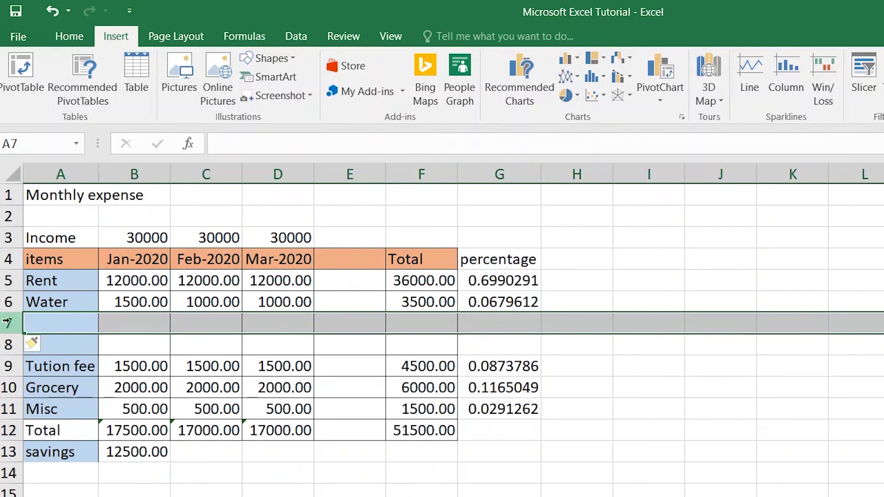
{"action": "left_click_drag", "start_coordinate": [9, 323], "coordinate": [8, 348]}
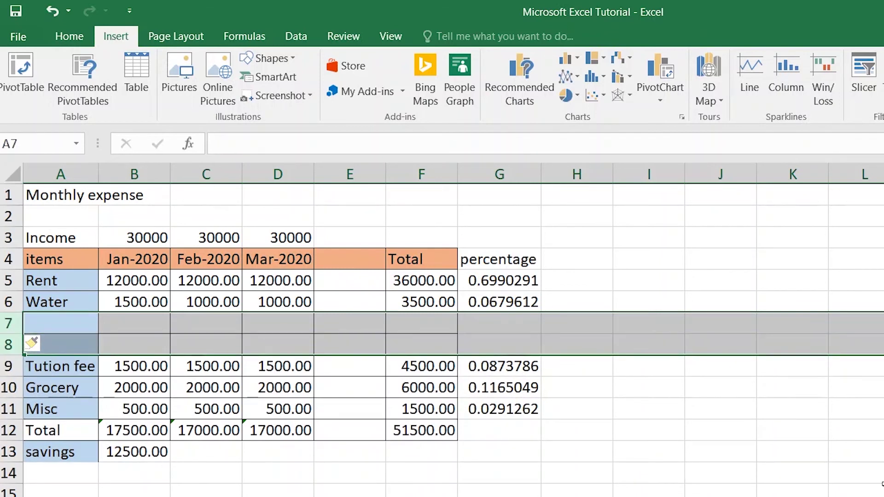
{"action": "key", "text": "ctrl+shift+plus"}
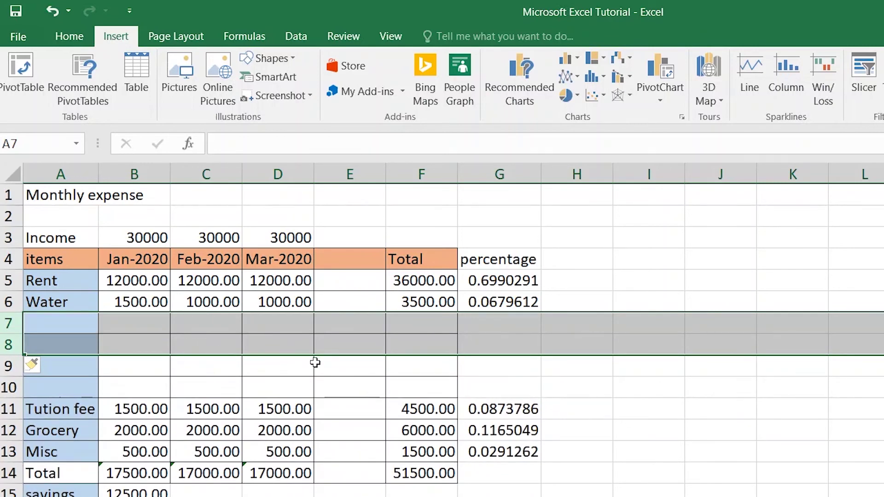
Step: Undo the last two row insertions, keeping a single blank row above Tution fee, and clear the selection
{"action": "key", "text": "ctrl+z"}
{"action": "key", "text": "ctrl+z"}
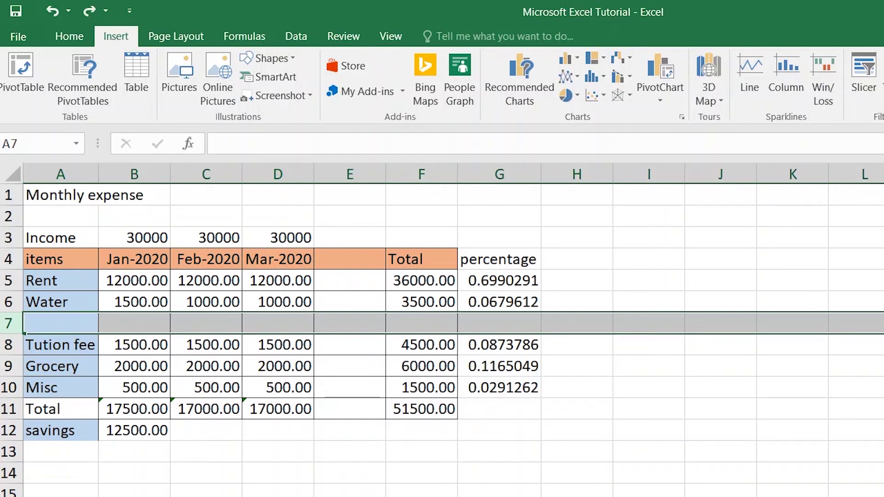
{"action": "left_click", "coordinate": [516, 403]}
Step: Delete the blank column E before Total, insert it again, and delete it once more
{"action": "left_click", "coordinate": [351, 174]}
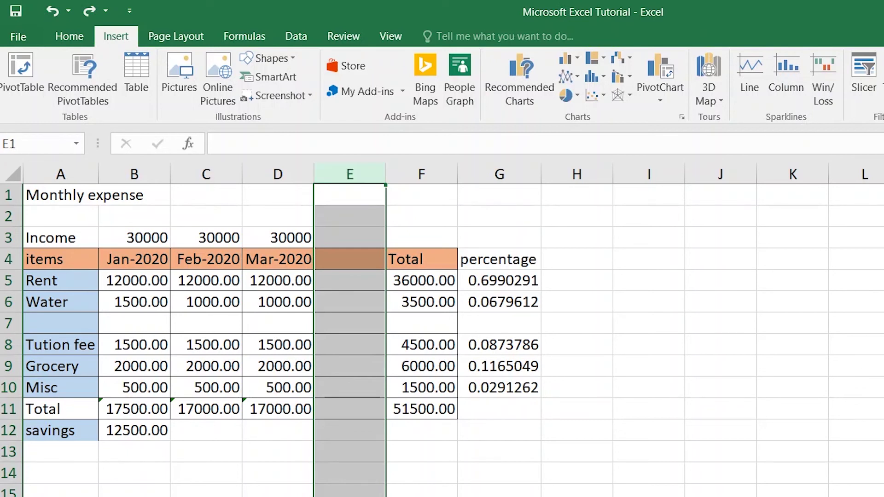
{"action": "key", "text": "ctrl+minus"}
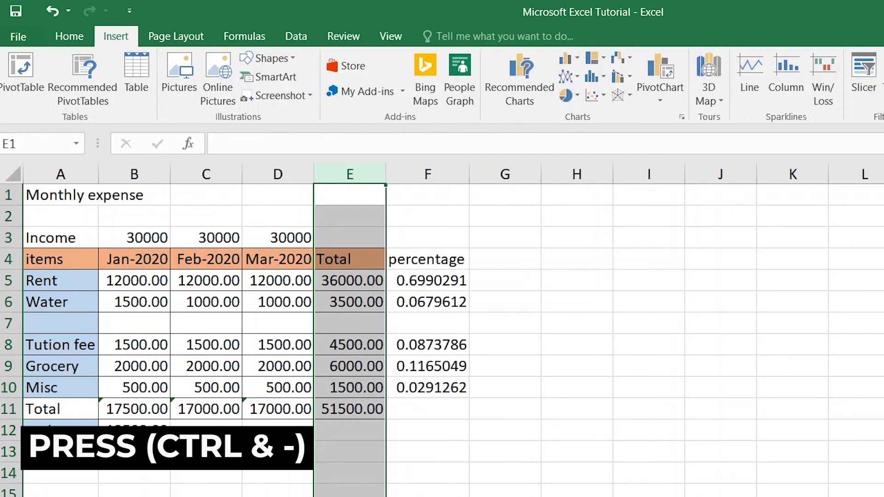
{"action": "key", "text": "ctrl+plus"}
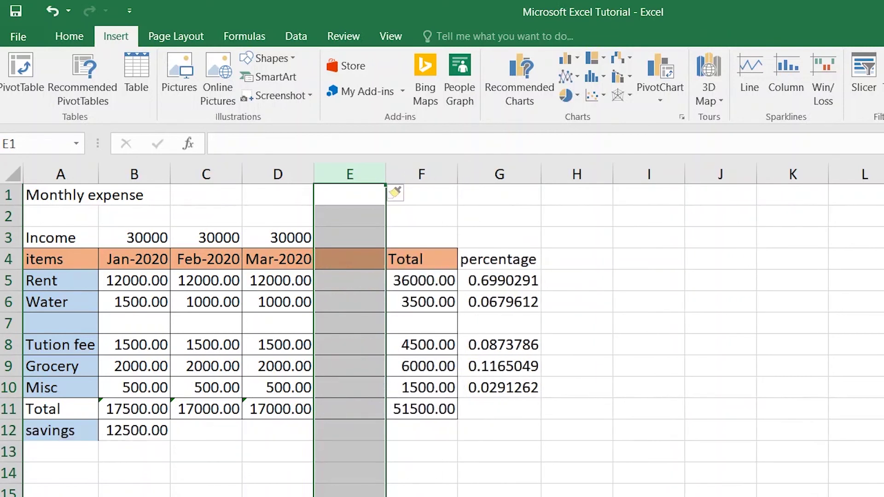
{"action": "key", "text": "ctrl+minus"}
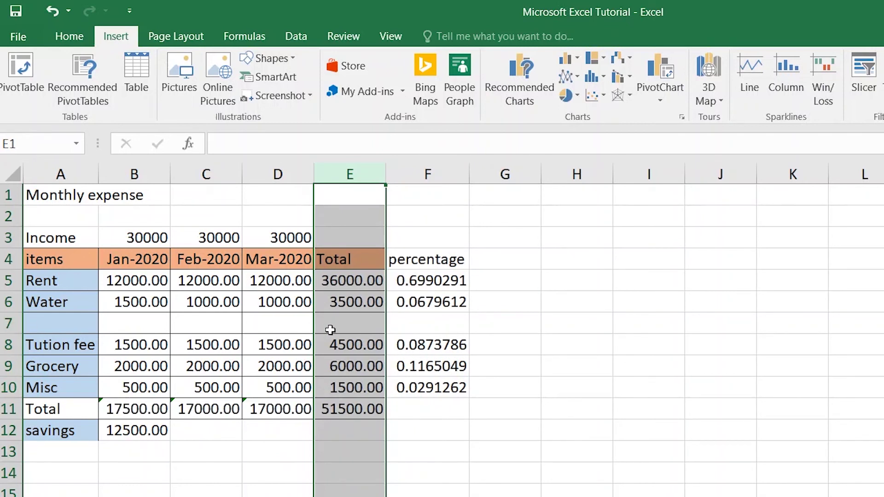
Step: Delete the blank row 7 above Tution fee, insert it again, and delete it once more
{"action": "left_click", "coordinate": [2, 325]}
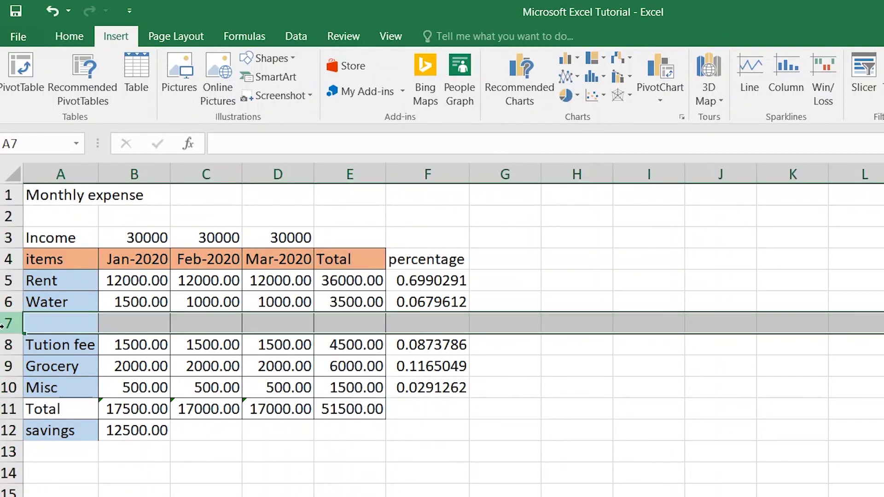
{"action": "key", "text": "ctrl+minus"}
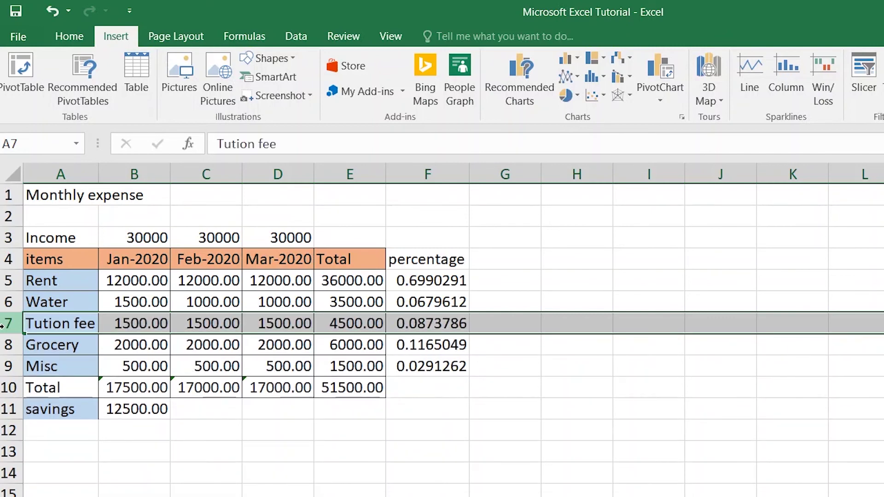
{"action": "key", "text": "ctrl+shift+plus"}
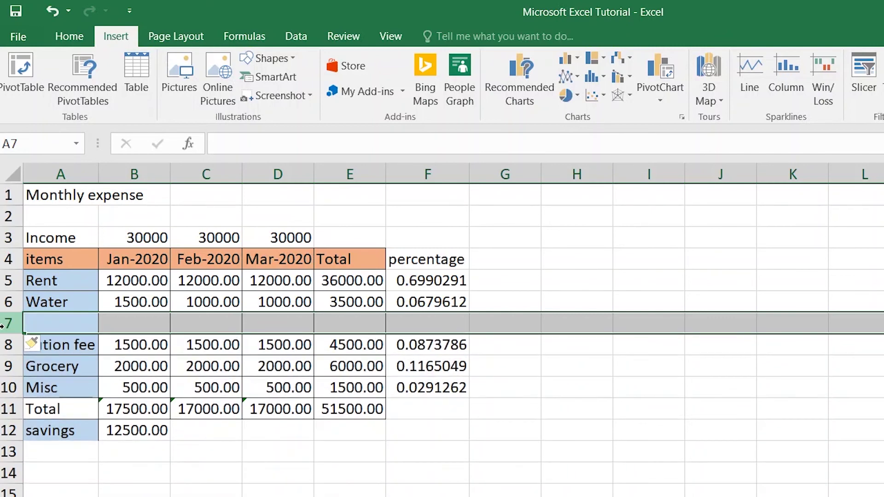
{"action": "key", "text": "ctrl+minus"}
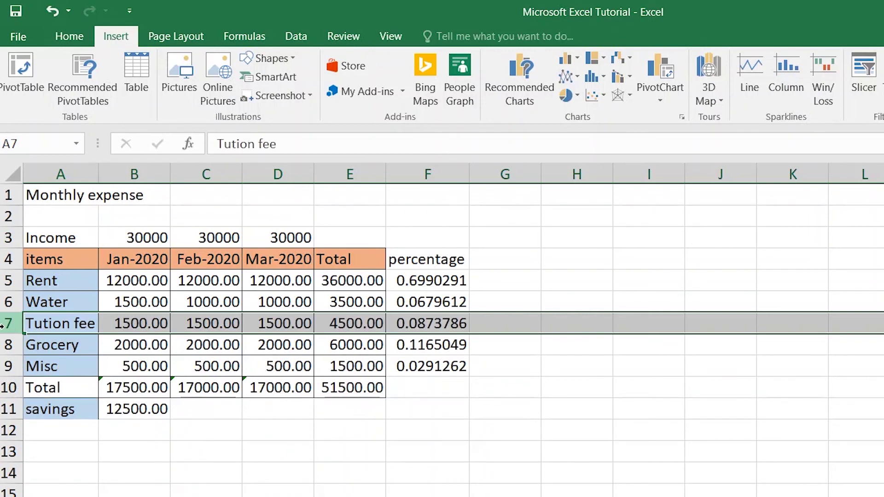